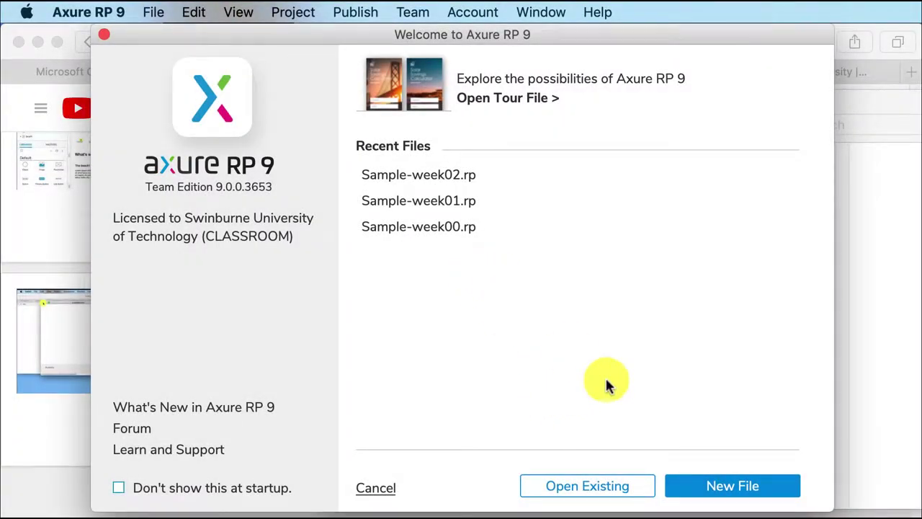
Create a new blank Axure RP 9 prototype file from the Welcome screen
click(725, 485)
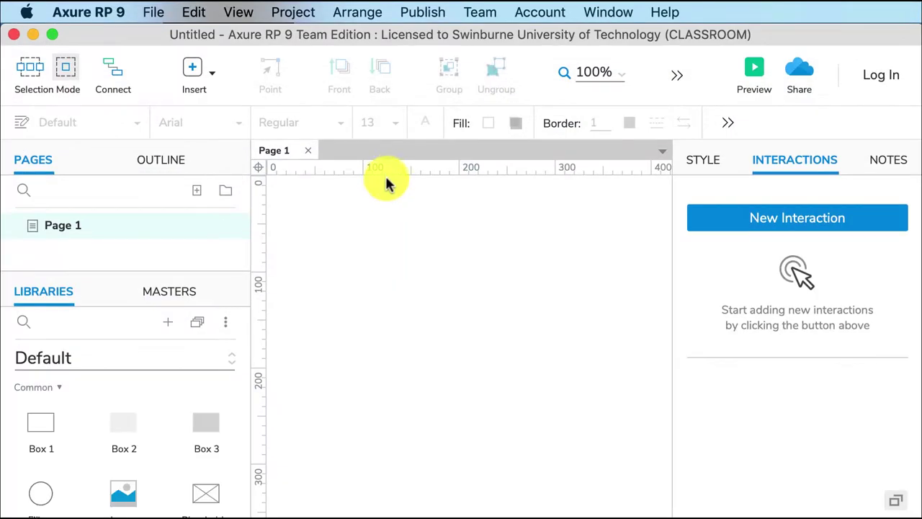
Rename Page 1 to 'index' in the Pages panel
double_click(68, 226)
text(index)
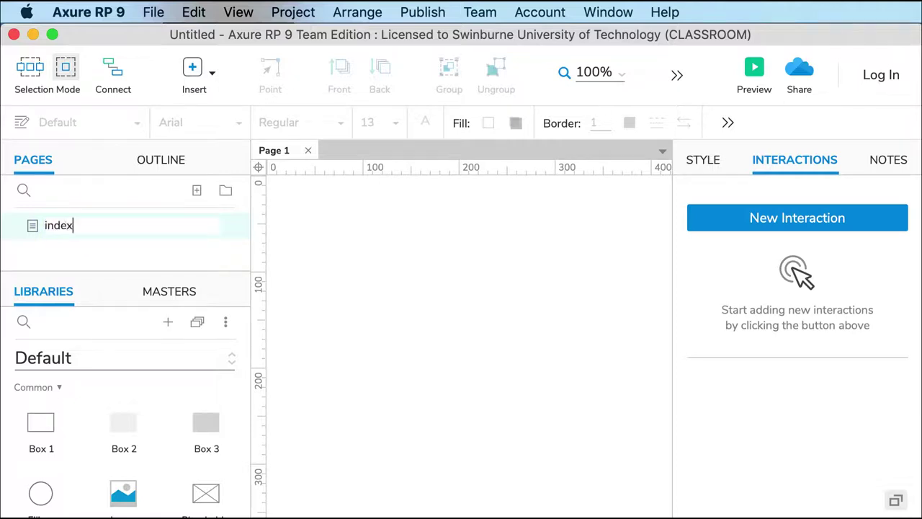
key(Return)
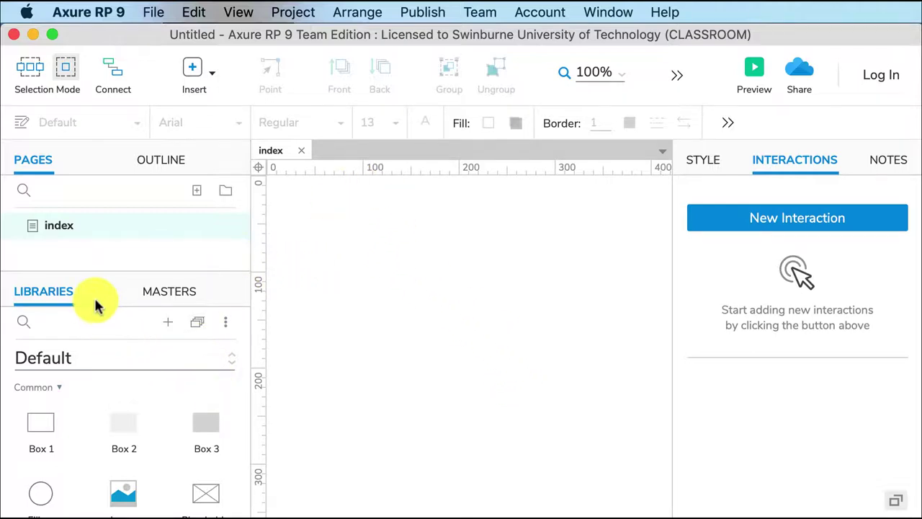
Enlarge the Libraries panel and drag an Image widget from the Default library onto the index page
drag(96, 269, 103, 185)
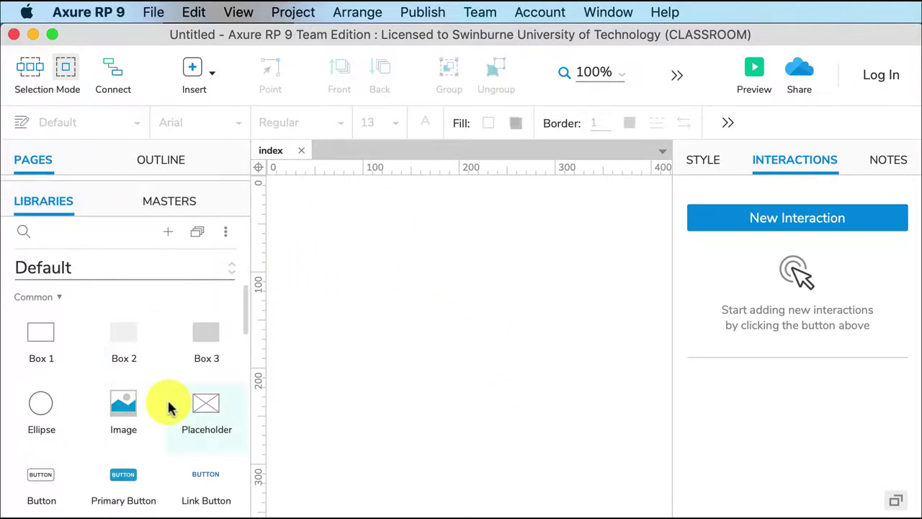
scroll(244, 322, down, 3)
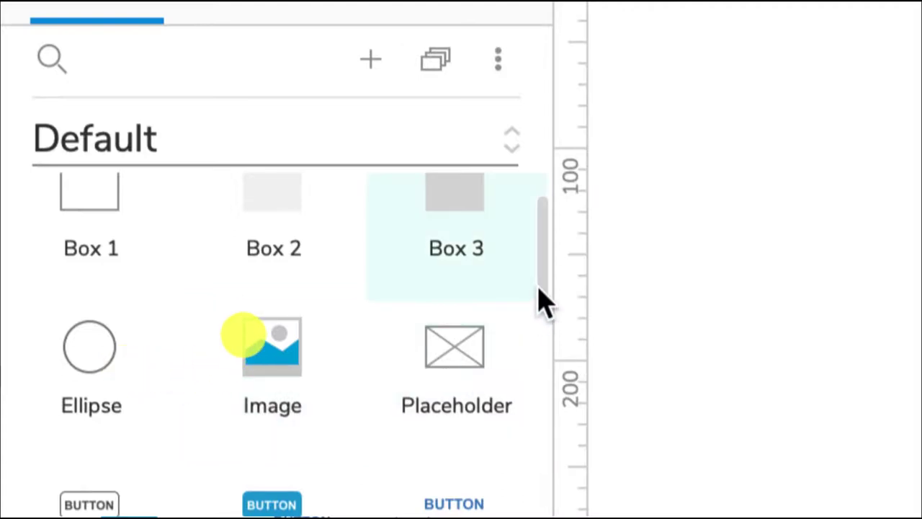
drag(539, 298, 545, 439)
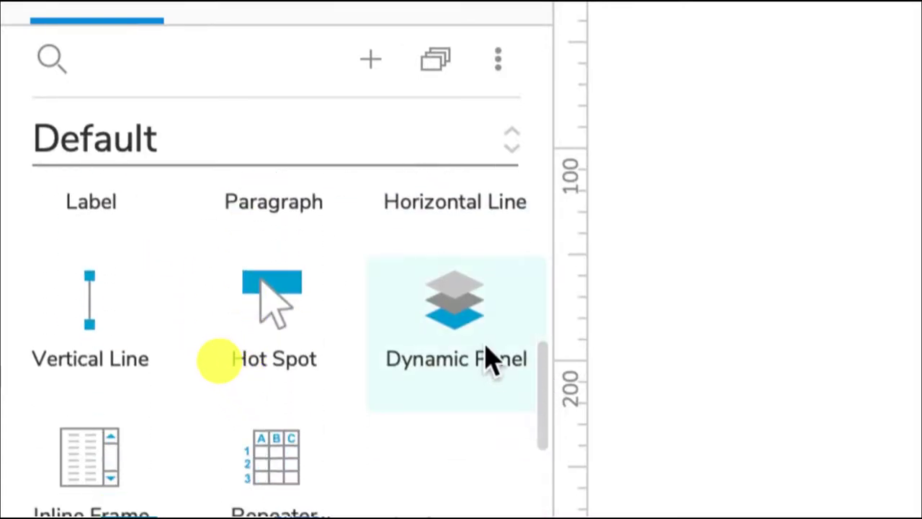
drag(545, 436, 559, 278)
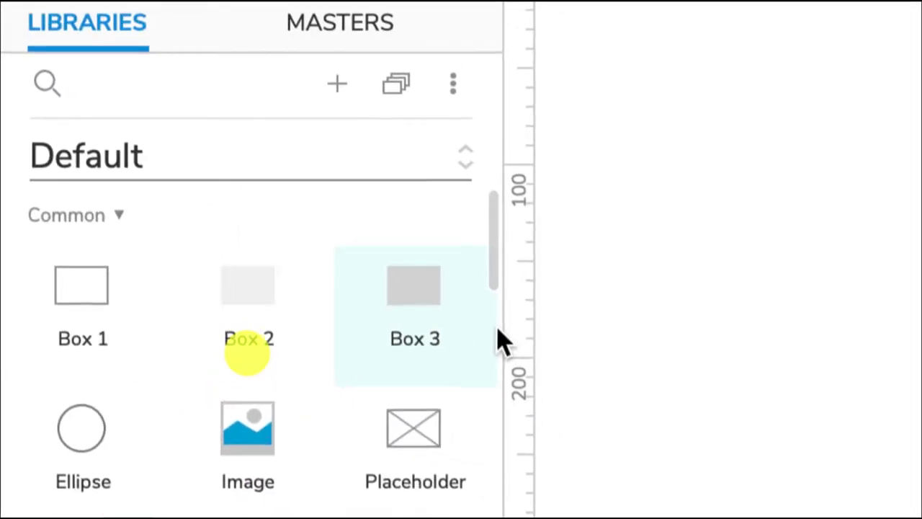
drag(144, 410, 469, 207)
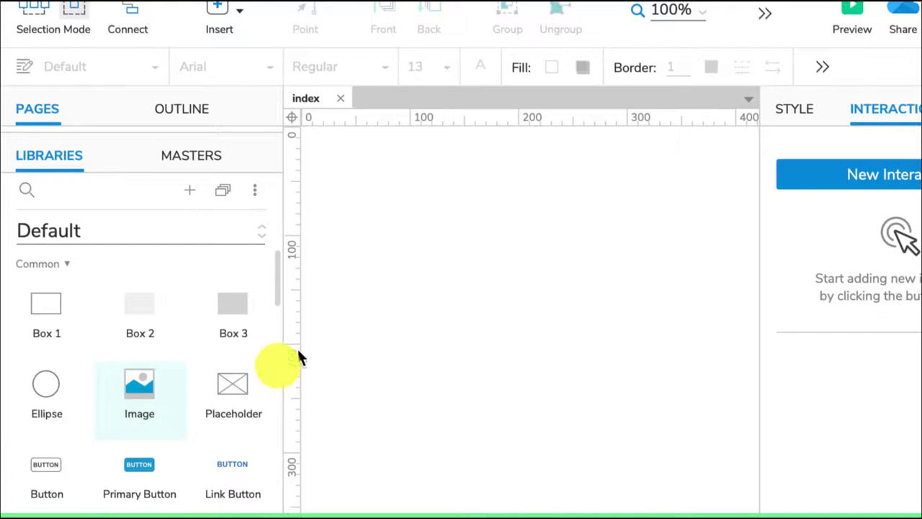
drag(402, 217, 402, 184)
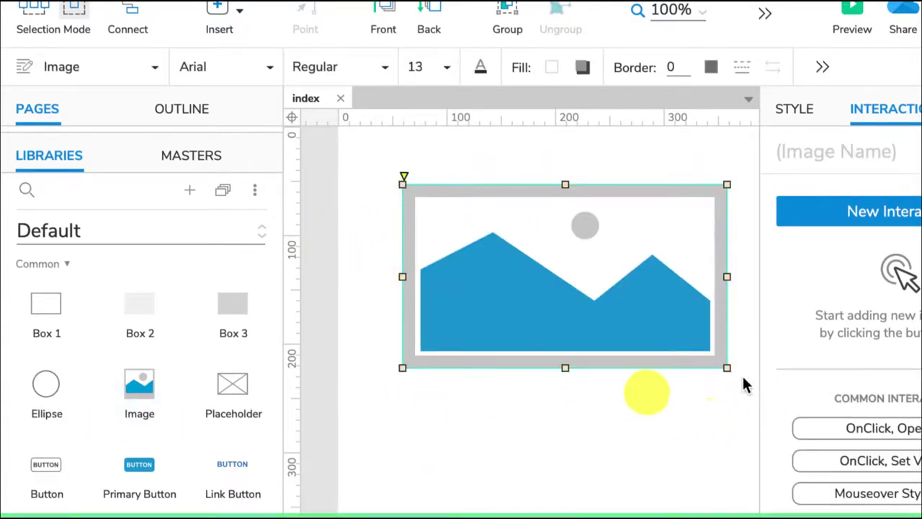
Resize the image widget from its bottom-right corner to new dimensions
drag(725, 367, 705, 397)
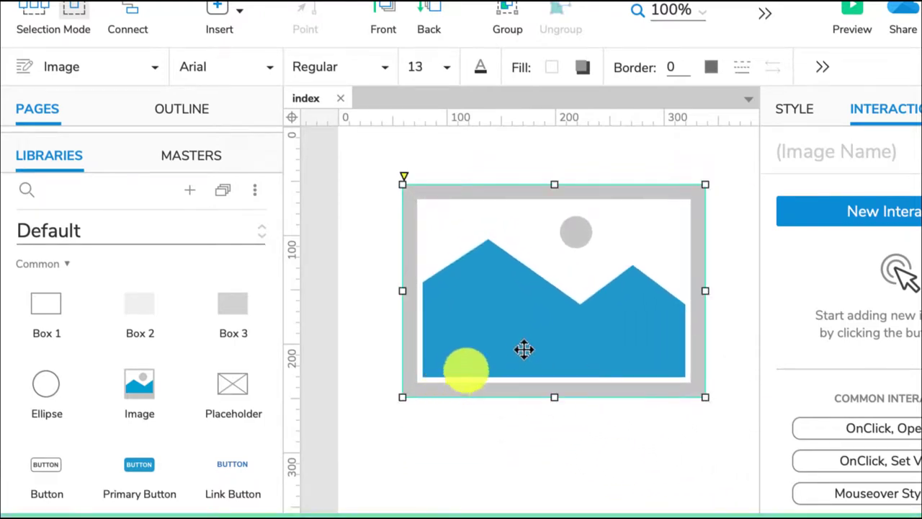
Load kananook-creek.jpg from Documents > images-optimised into the image widget
double_click(573, 274)
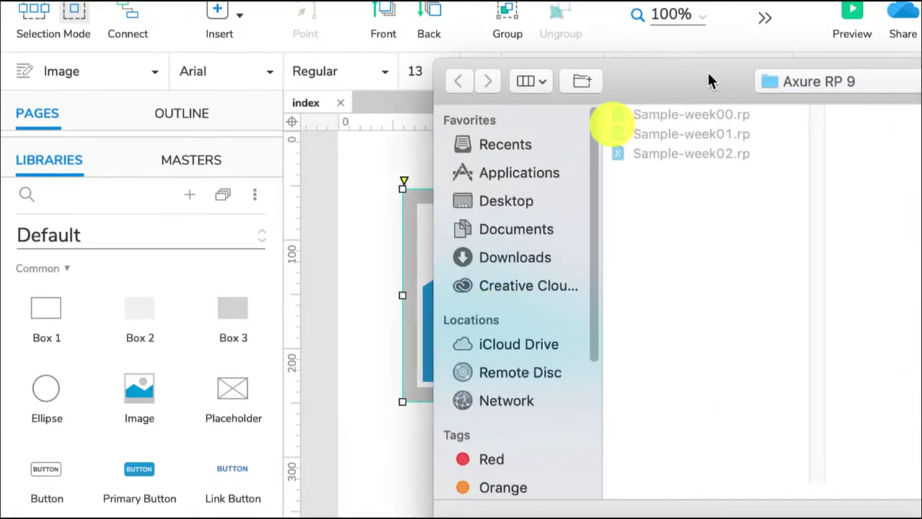
drag(706, 70, 442, 53)
click(593, 65)
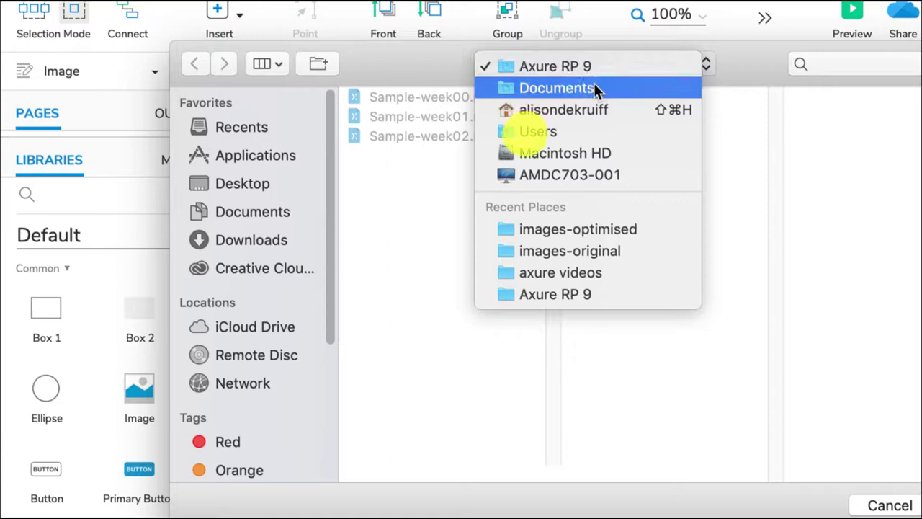
click(594, 85)
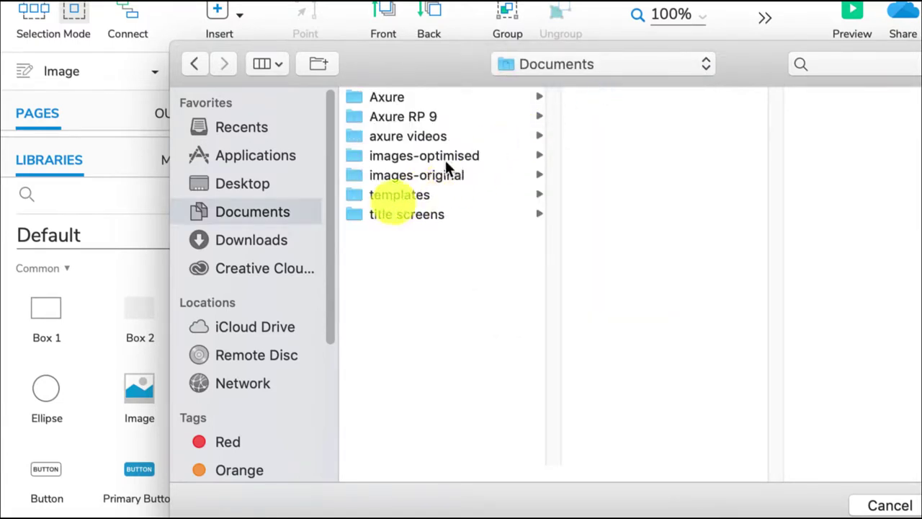
click(433, 177)
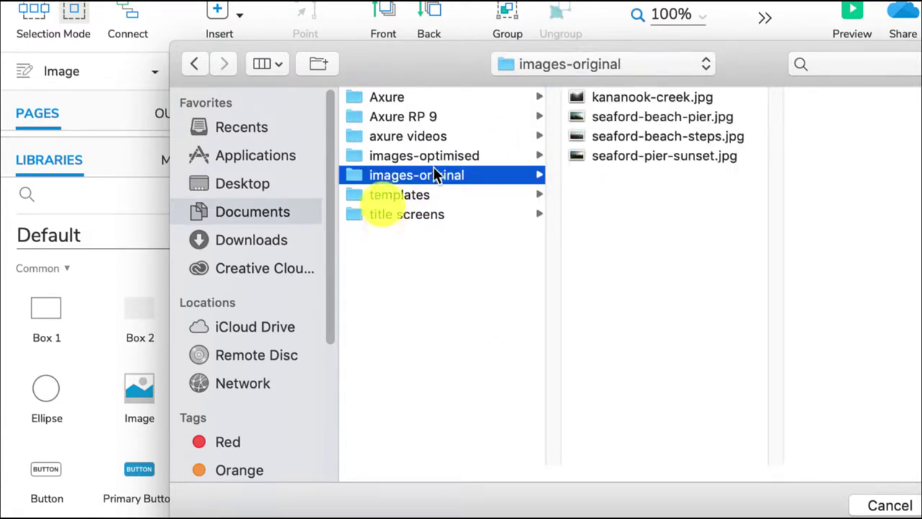
click(430, 155)
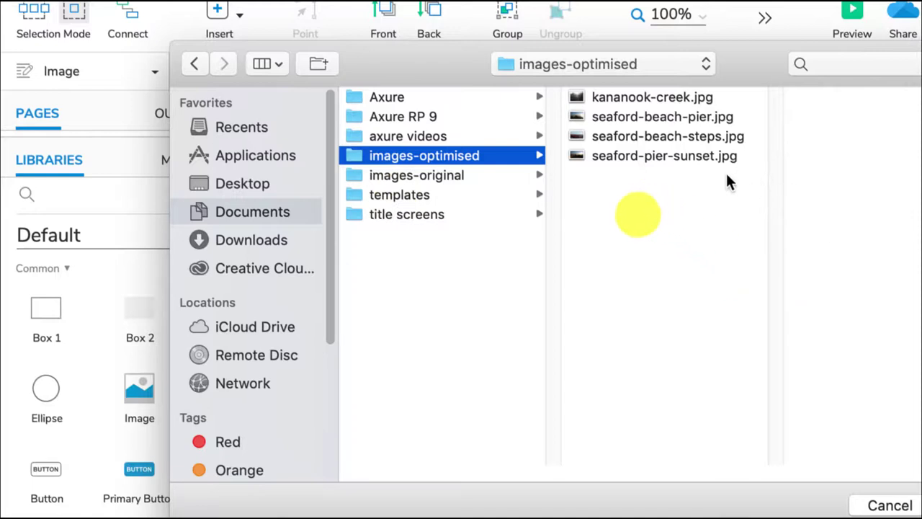
click(643, 97)
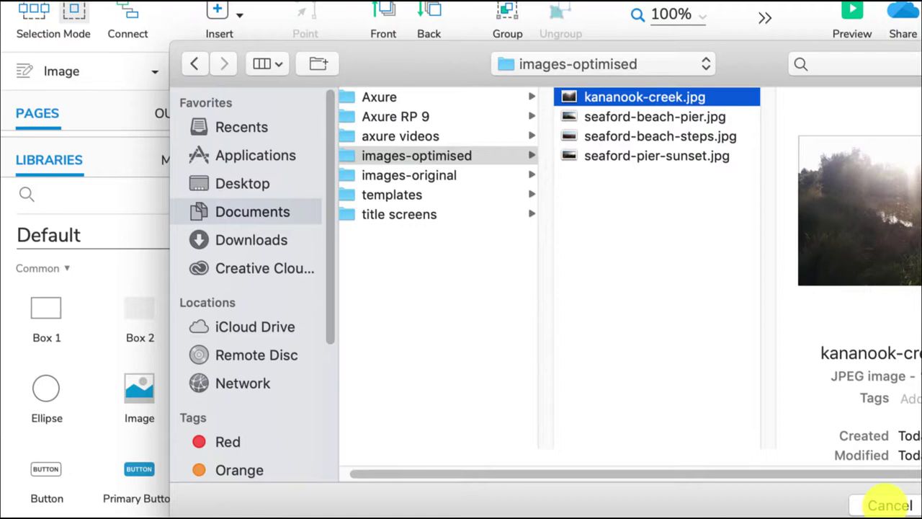
click(909, 504)
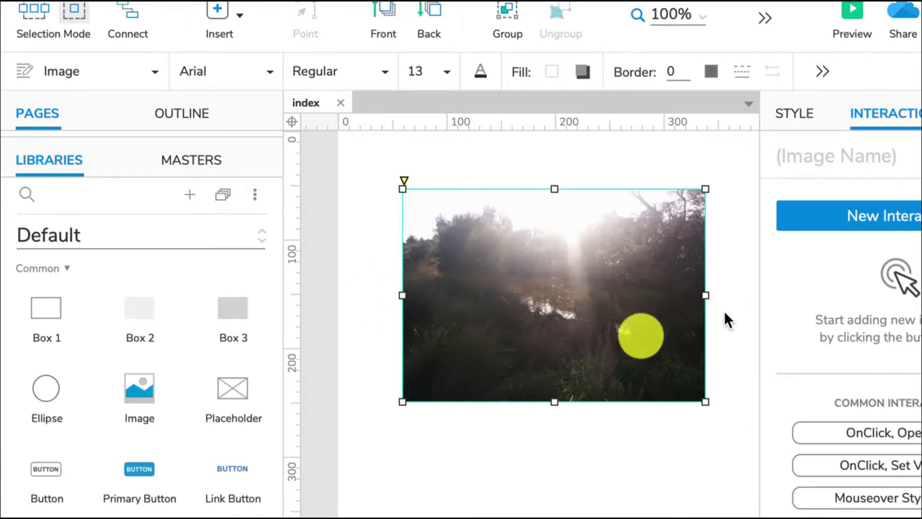
Check the photo's style settings: size 280 × 197 at position 59, 53
click(788, 113)
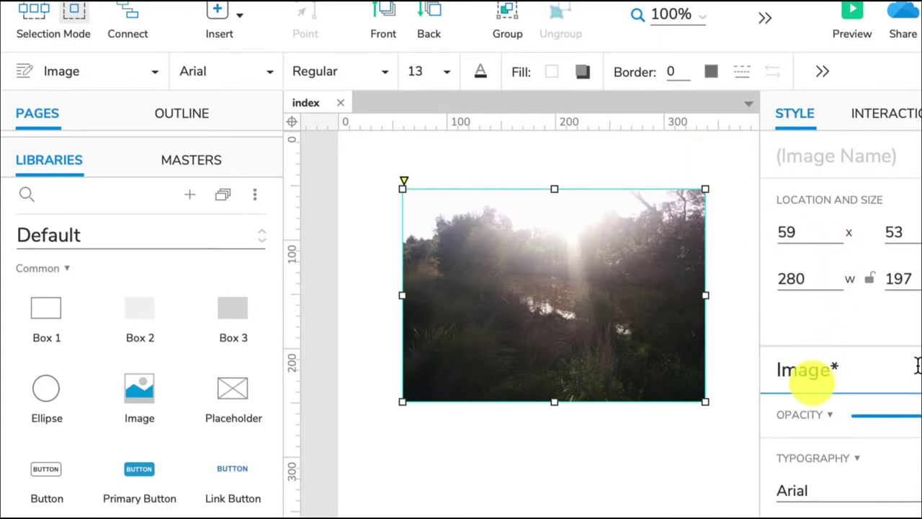
scroll(918, 371, down, 1)
scroll(917, 371, down, 8)
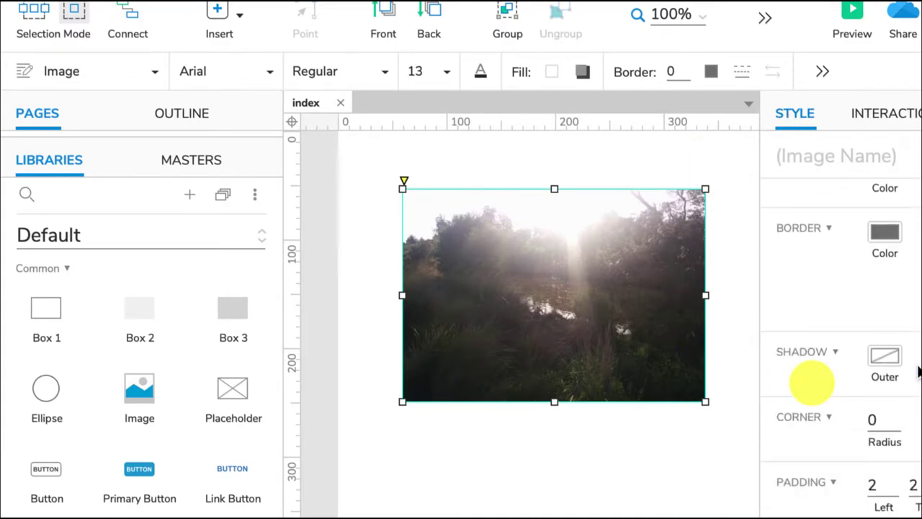
scroll(918, 370, up, 8)
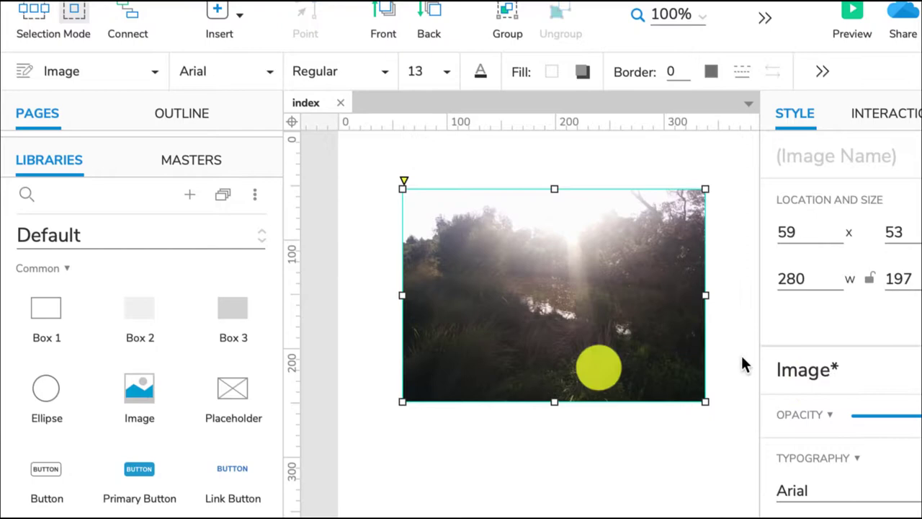
right_click(566, 301)
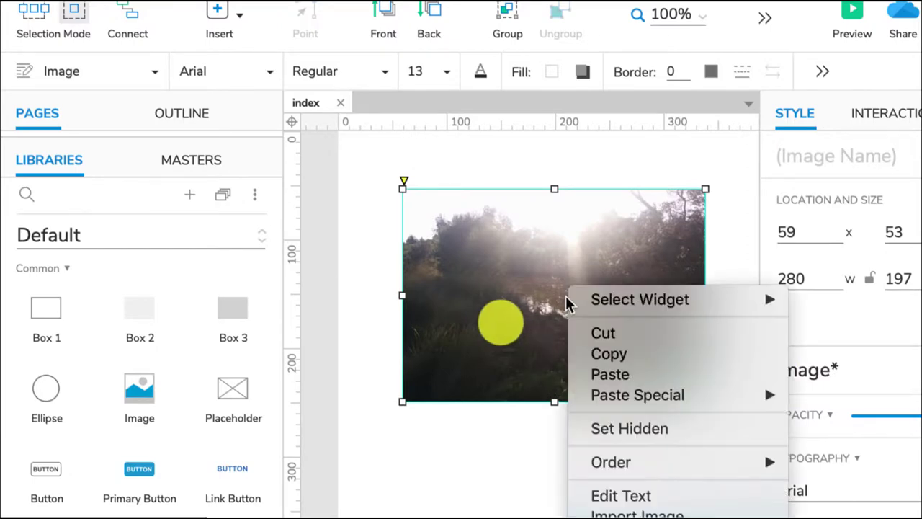
click(552, 293)
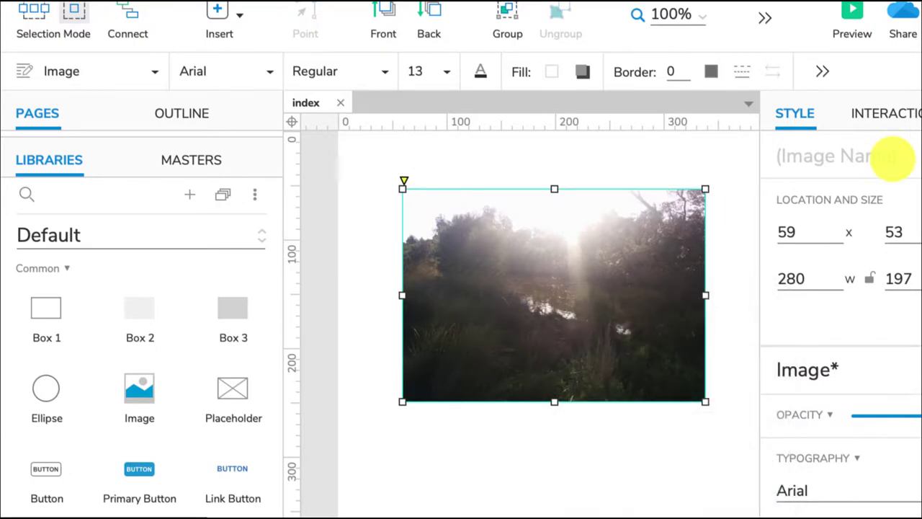
Add note 1 to the creek photo reading alt="Photograph of Kananook Creek"
click(892, 157)
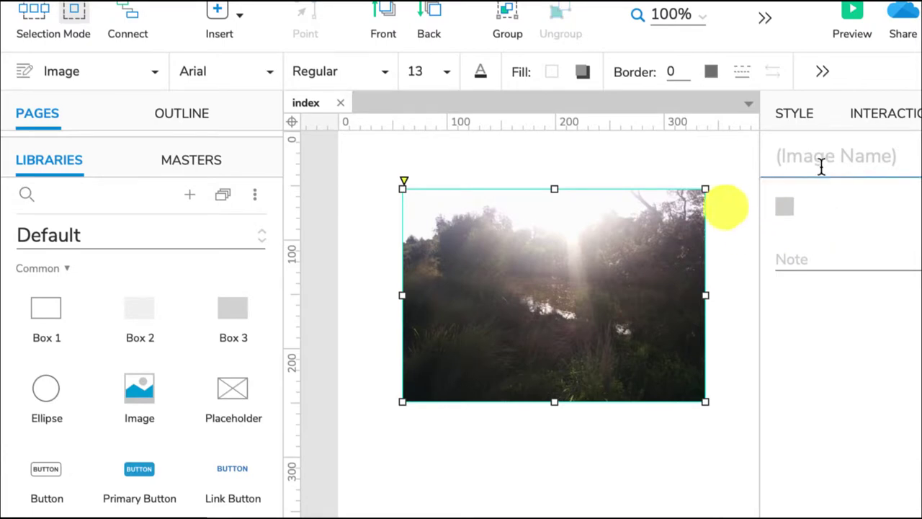
click(778, 257)
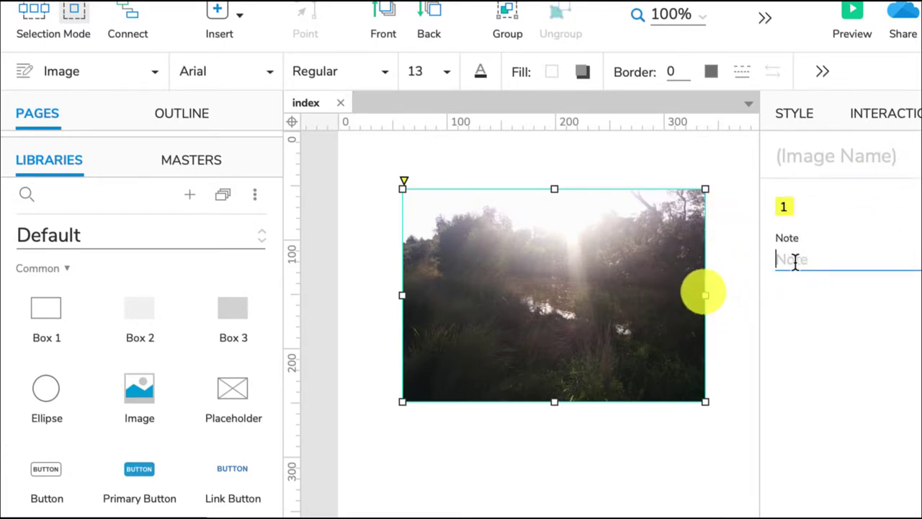
text(alt="Photograph of Ka)
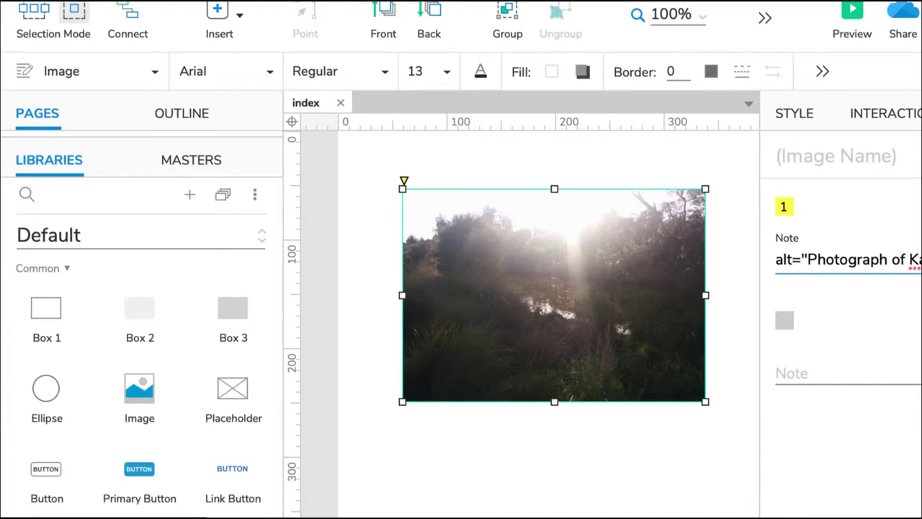
click(858, 206)
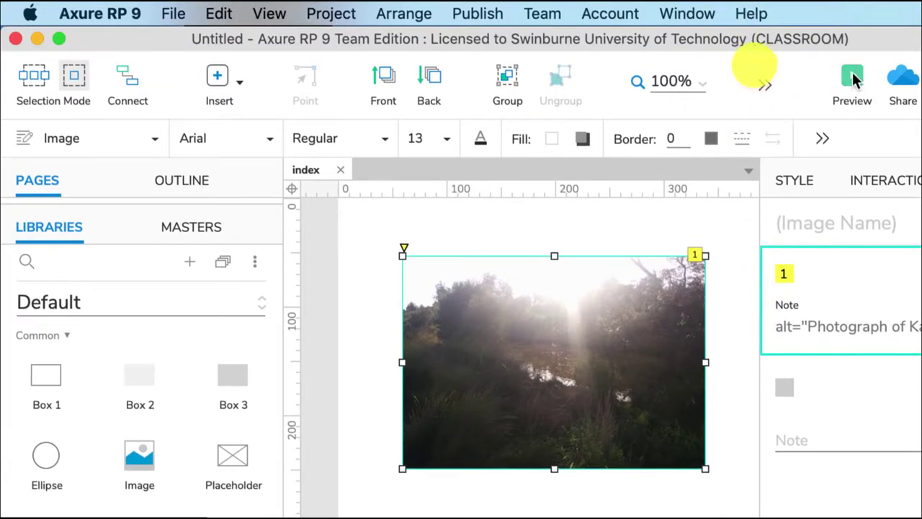
Preview the index page in Safari, zoom in, and view then close the photo's note 1
click(839, 80)
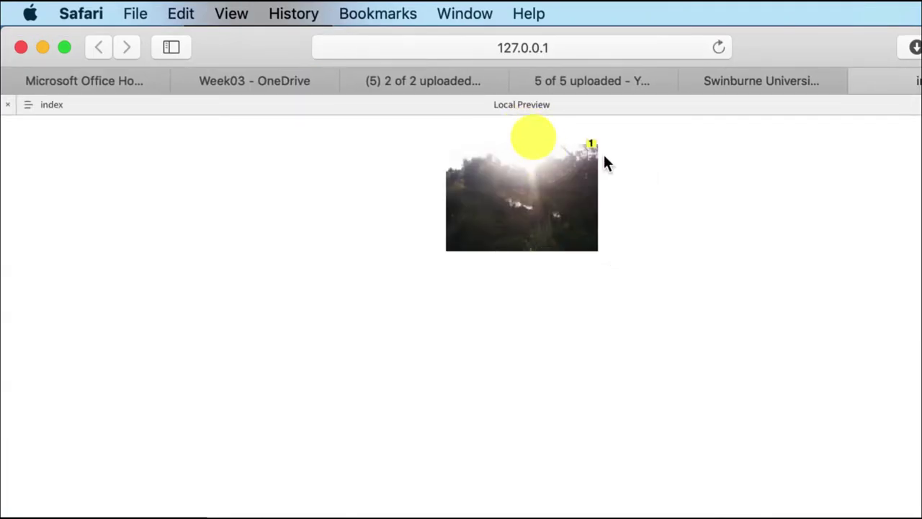
key(super+0)
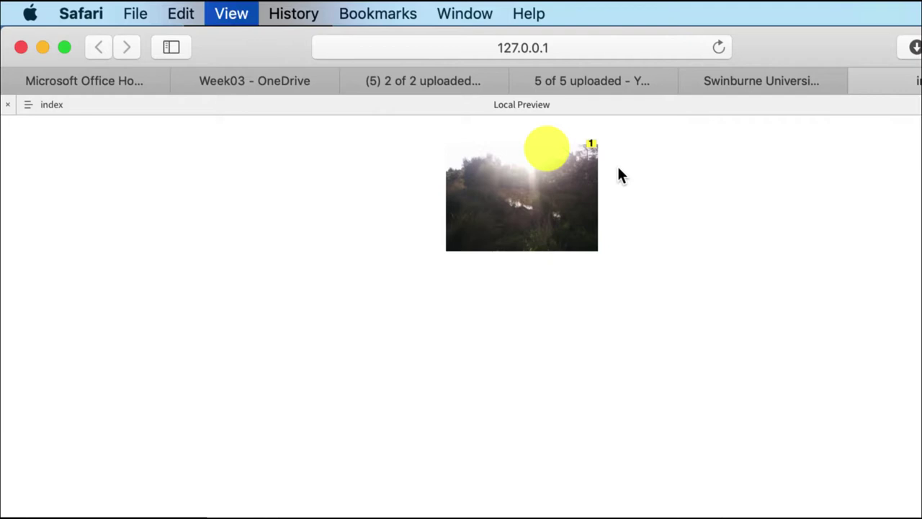
click(658, 193)
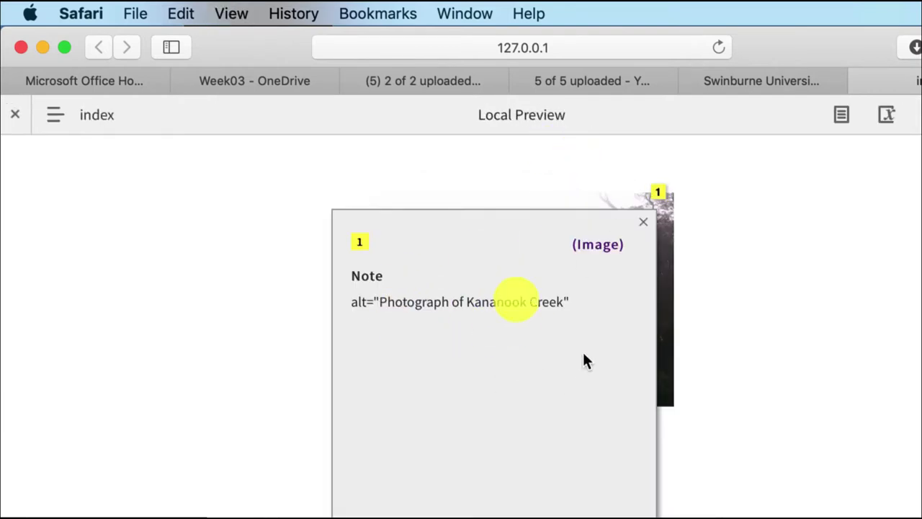
click(643, 222)
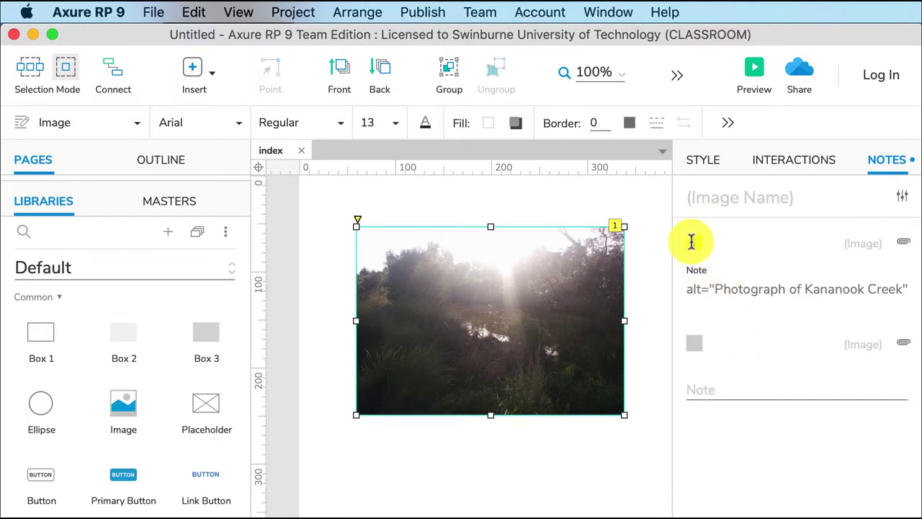
Delete note 1 from the creek photo and preview the page to confirm no annotation remains
click(731, 288)
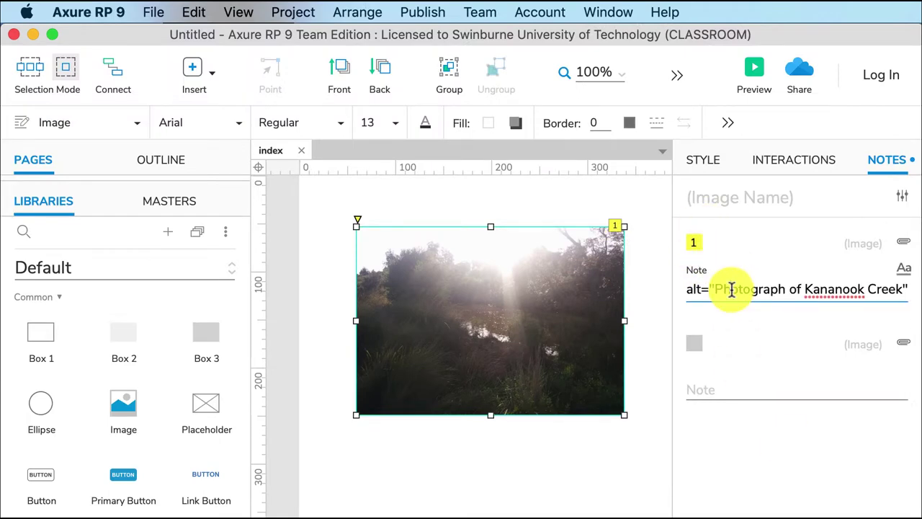
right_click(731, 289)
right_click(691, 245)
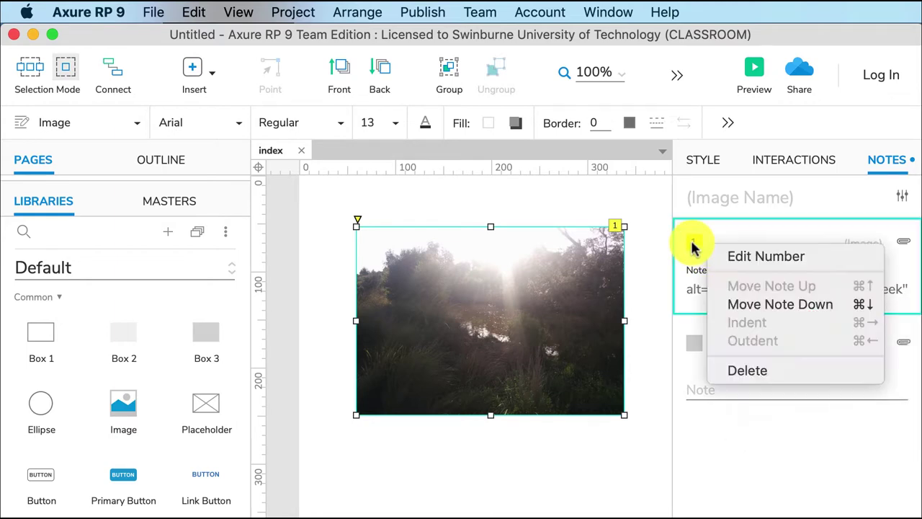
click(691, 243)
right_click(691, 247)
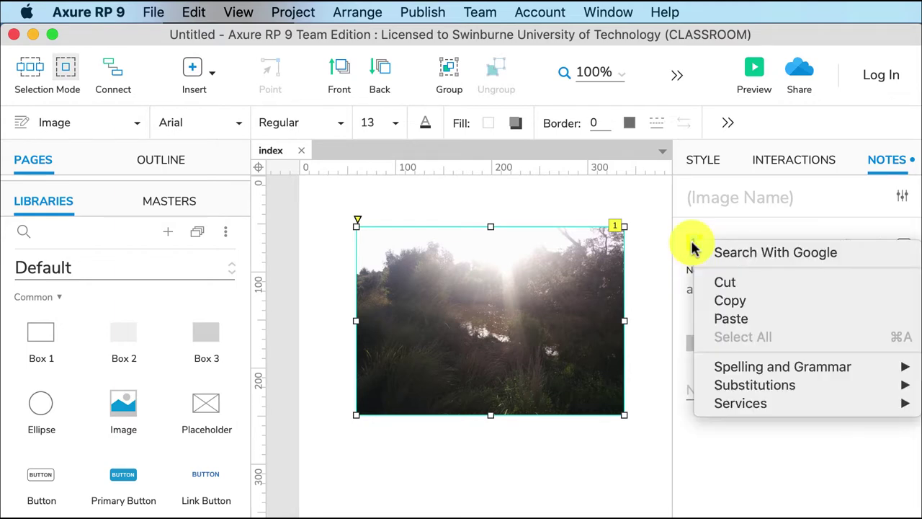
click(785, 232)
right_click(749, 247)
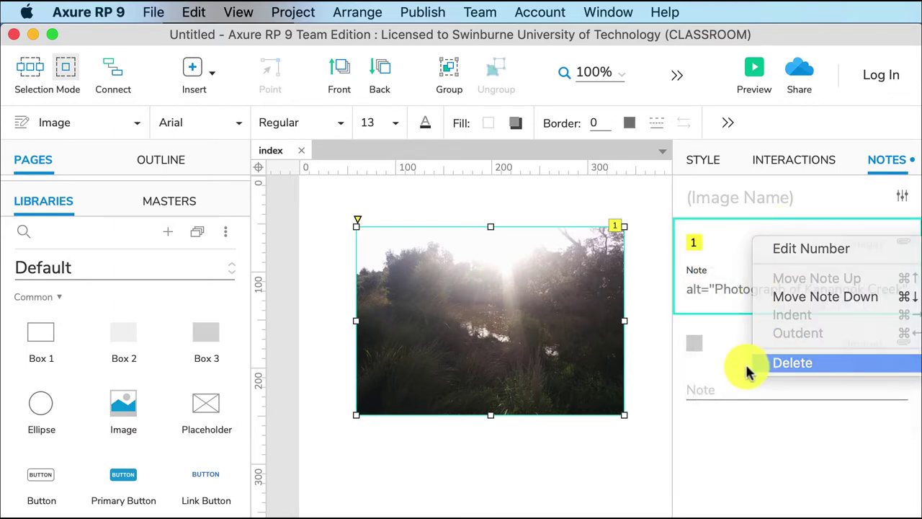
click(788, 363)
click(646, 319)
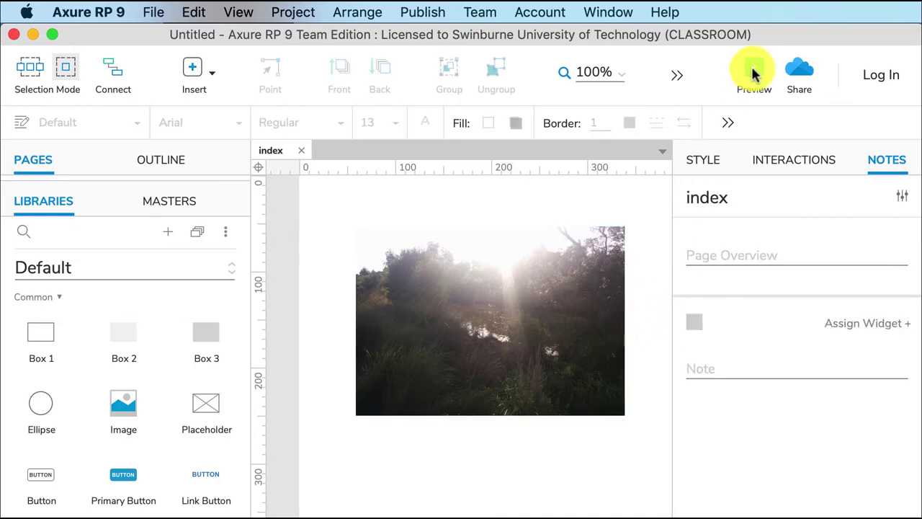
click(754, 68)
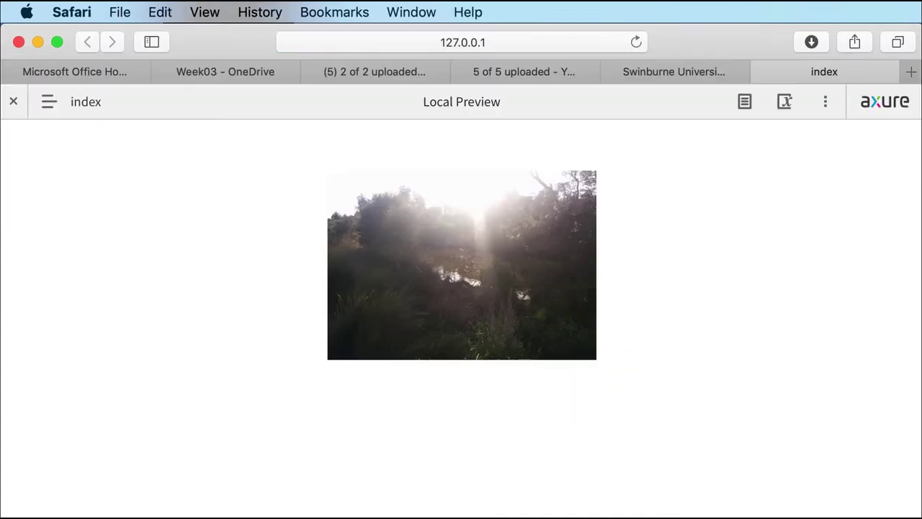
key(super+Tab)
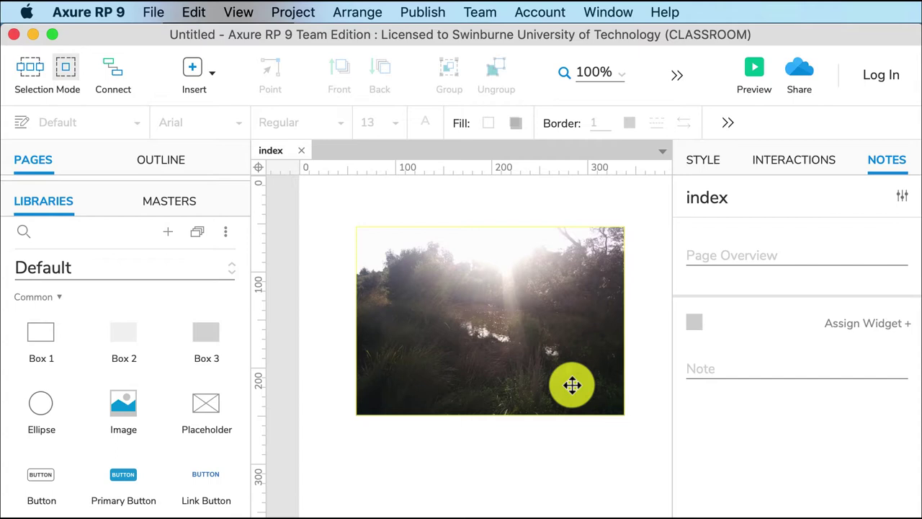
Stretch the creek photo wider, then resize it proportionally back to about 275 pixels wide
click(504, 317)
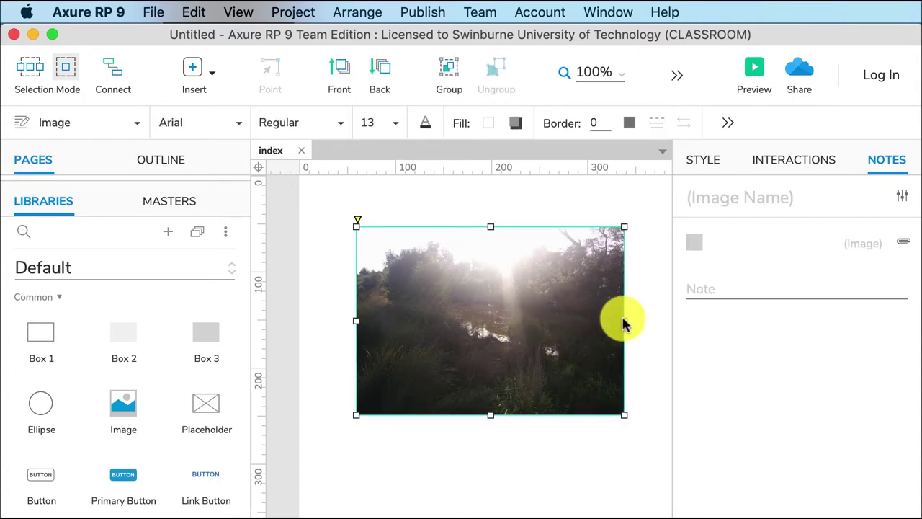
drag(623, 319, 512, 324)
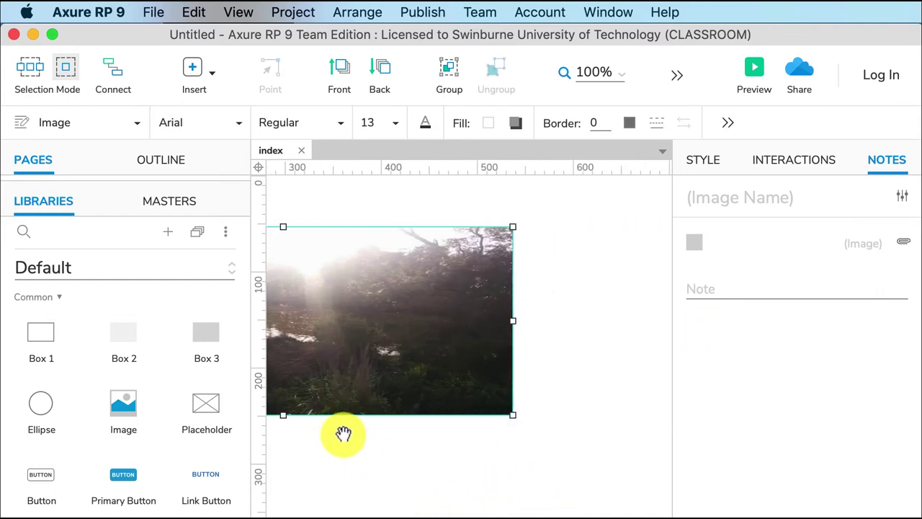
drag(343, 432, 539, 439)
key(super+z)
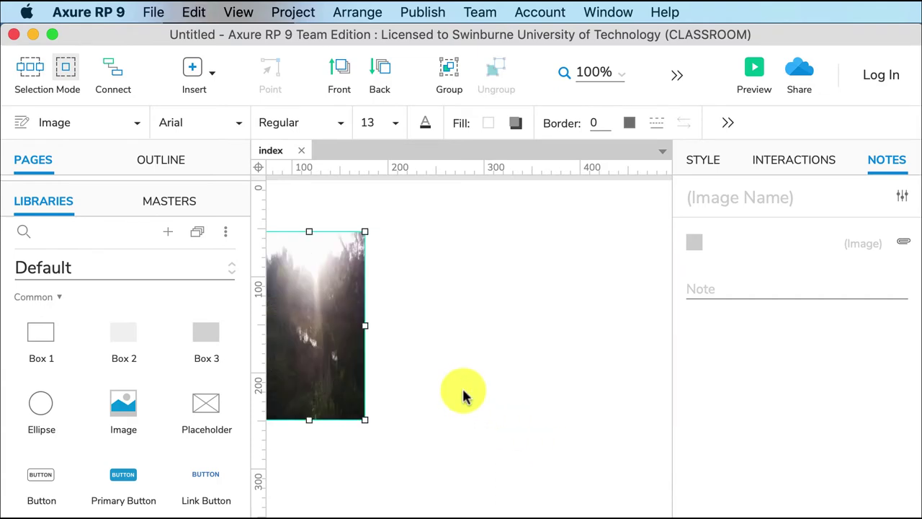
key(super+shift+z)
drag(391, 457, 448, 451)
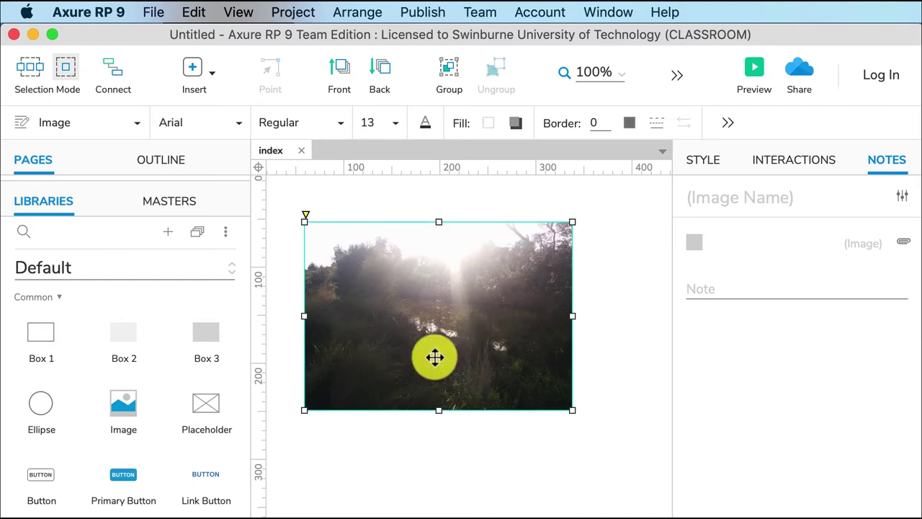
mouse_move(572, 409)
mouse_down()
mouse_move(659, 469)
mouse_move(523, 350)
mouse_move(638, 473)
mouse_move(559, 386)
mouse_move(562, 401)
mouse_up()
click(628, 487)
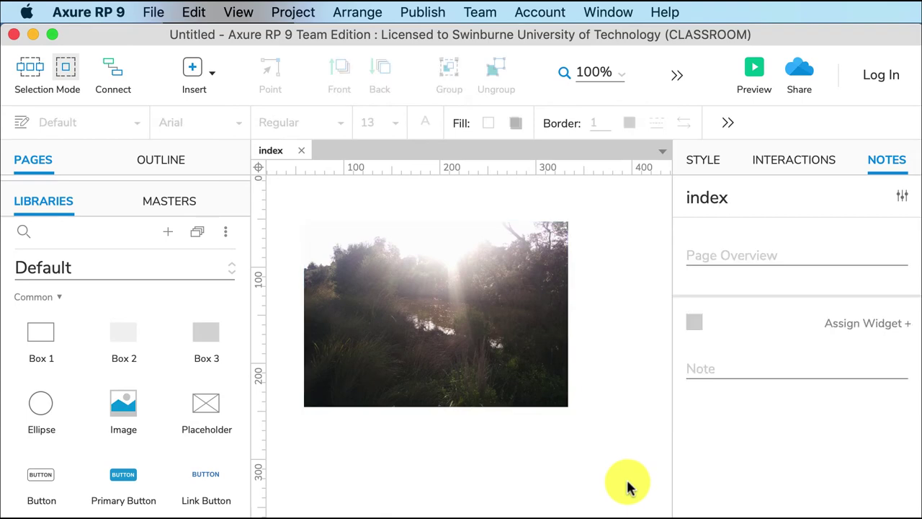